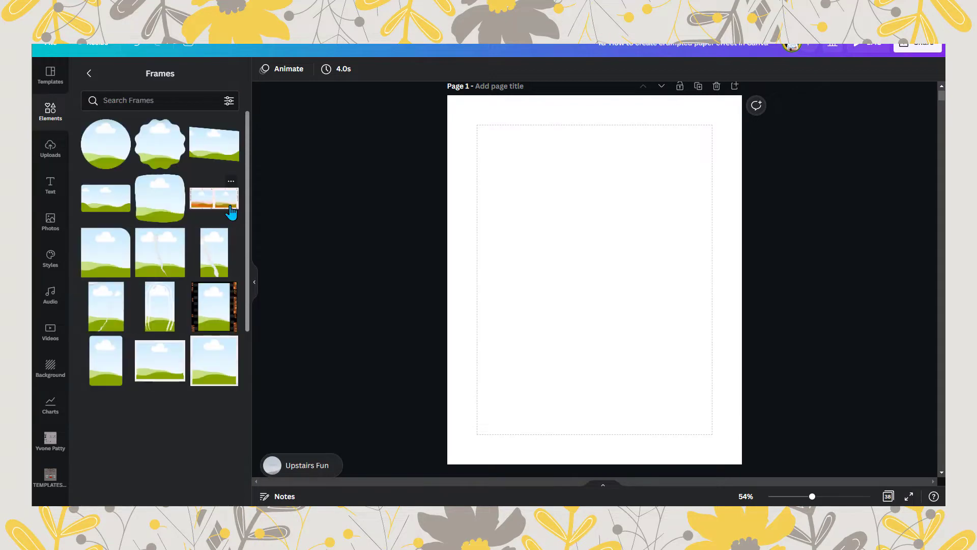
# - Search the Frames collection for "paper texture"
pyautogui.click(188, 97)
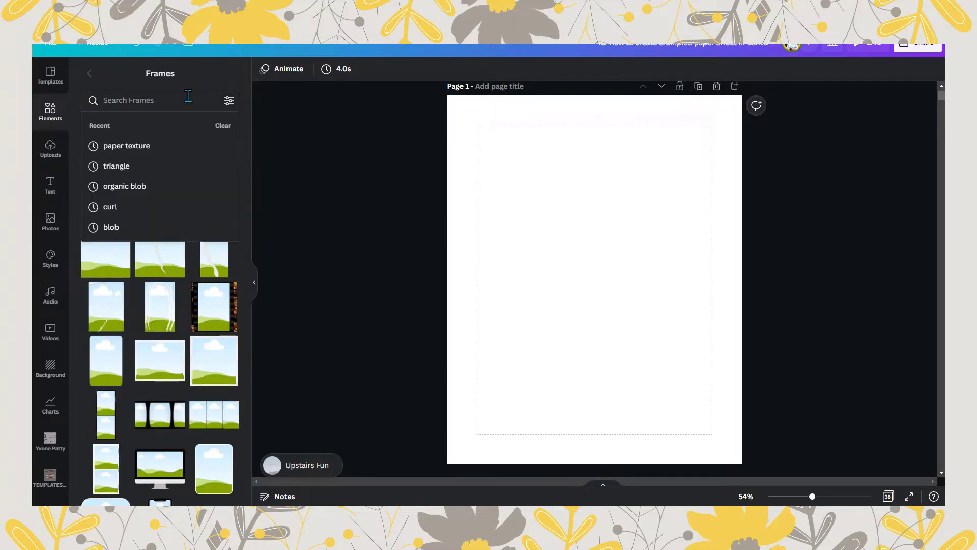
pyautogui.write('pape')
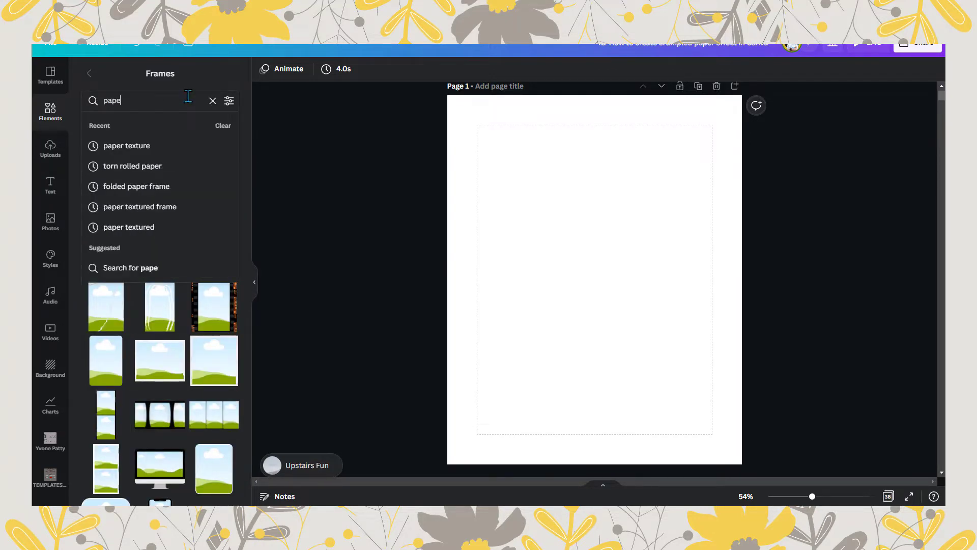
pyautogui.write('r texture')
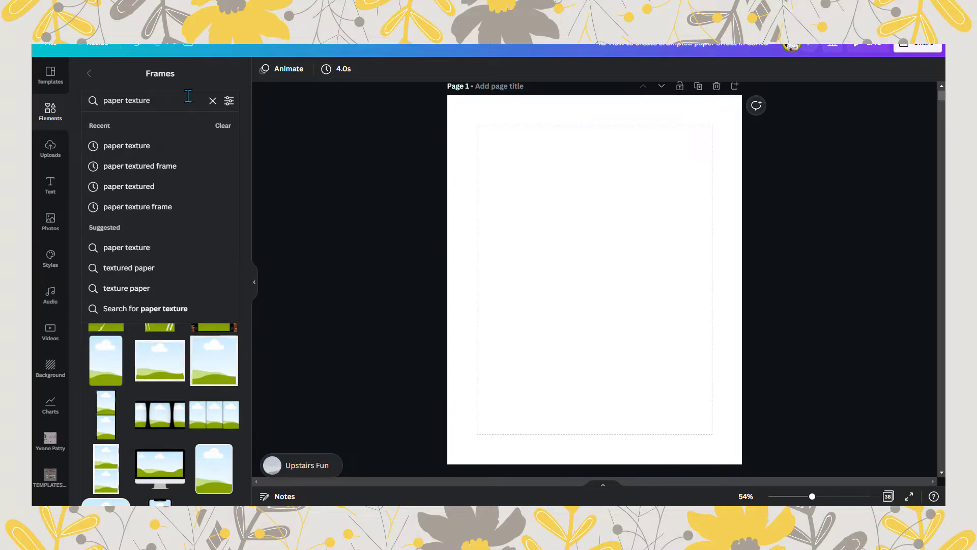
pyautogui.press('Return')
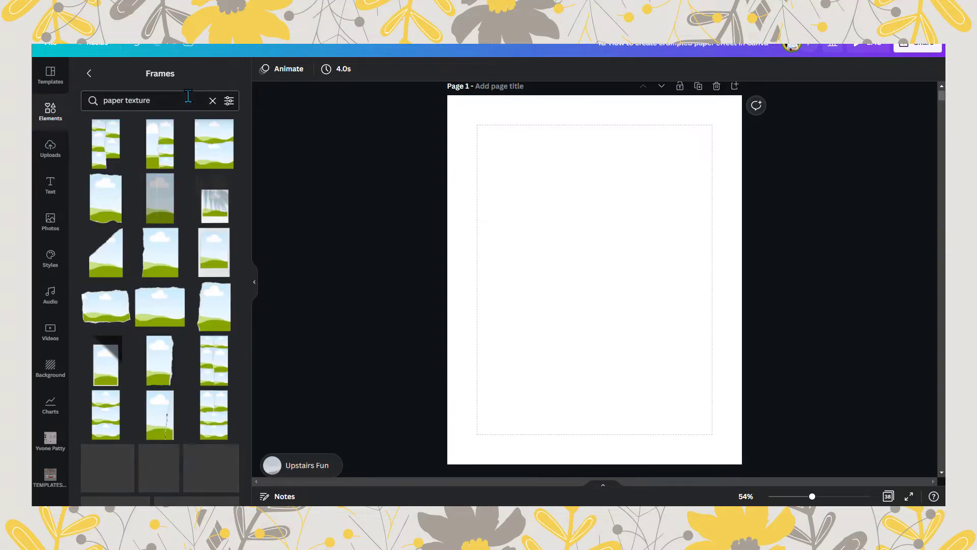
# - Add the portrait Folded Paper Frame to the blank page and move it against the page's left edge
pyautogui.scroll(-2, 248, 133)
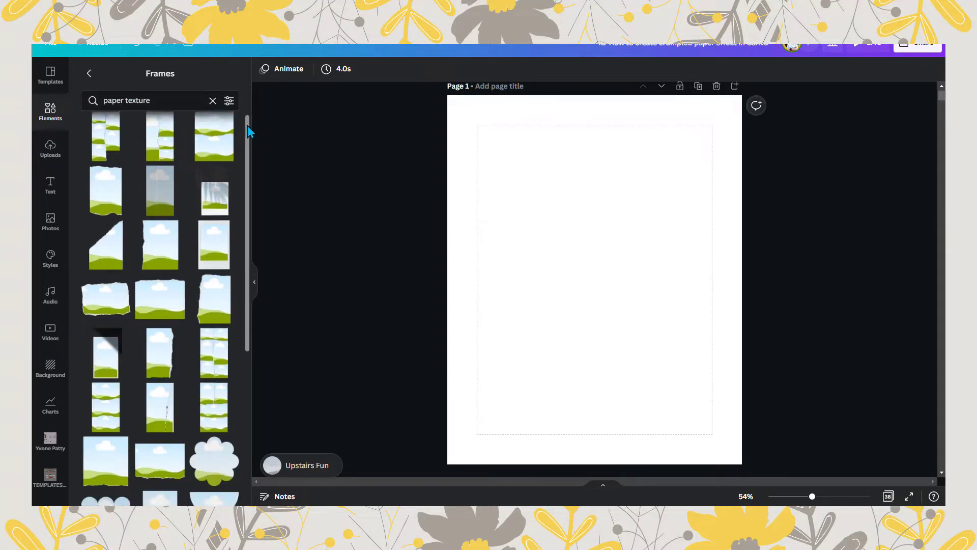
pyautogui.scroll(-5, 240, 204)
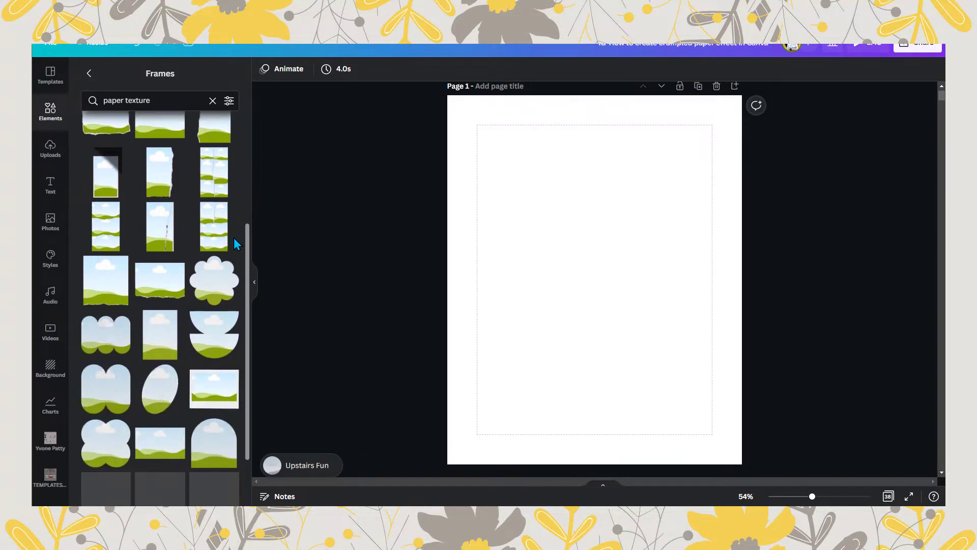
pyautogui.scroll(-1, 232, 290)
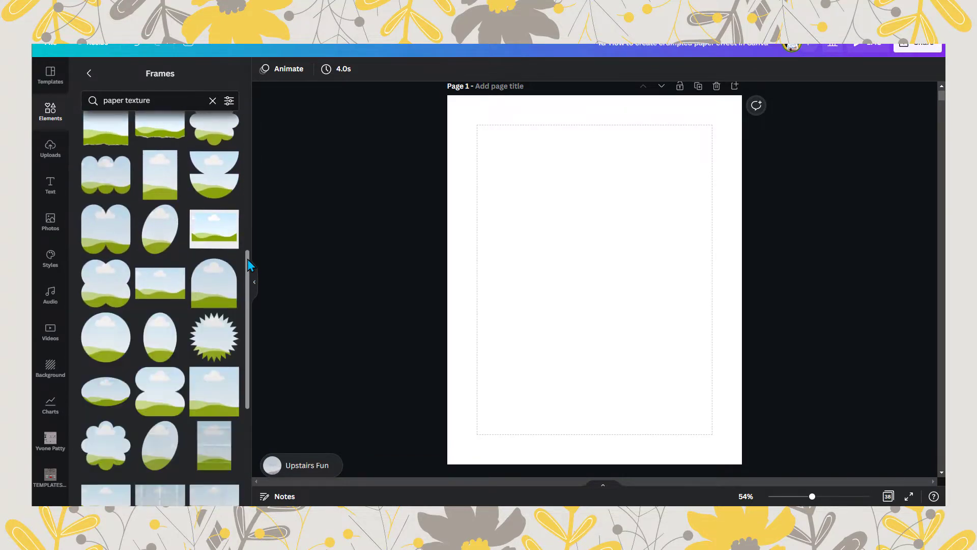
pyautogui.scroll(-5, 249, 265)
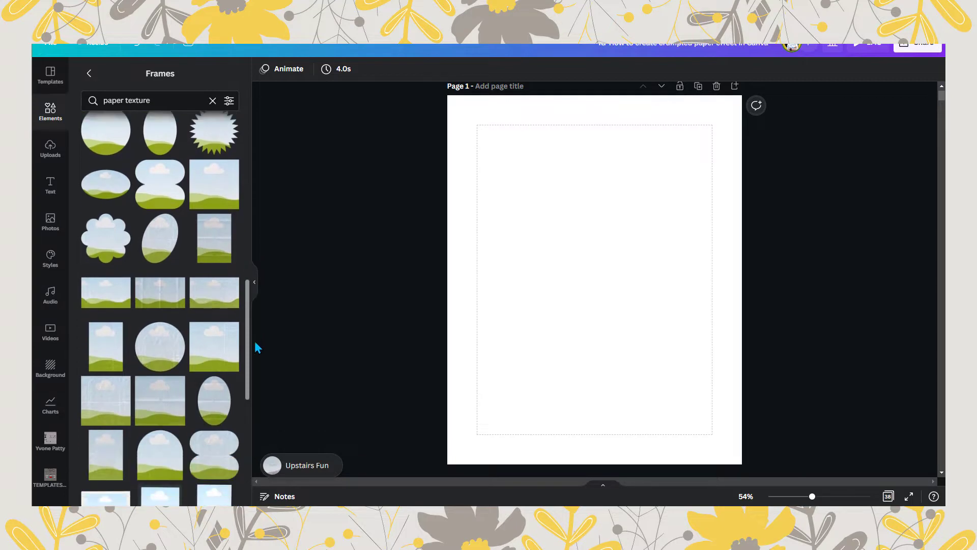
pyautogui.scroll(-3, 255, 344)
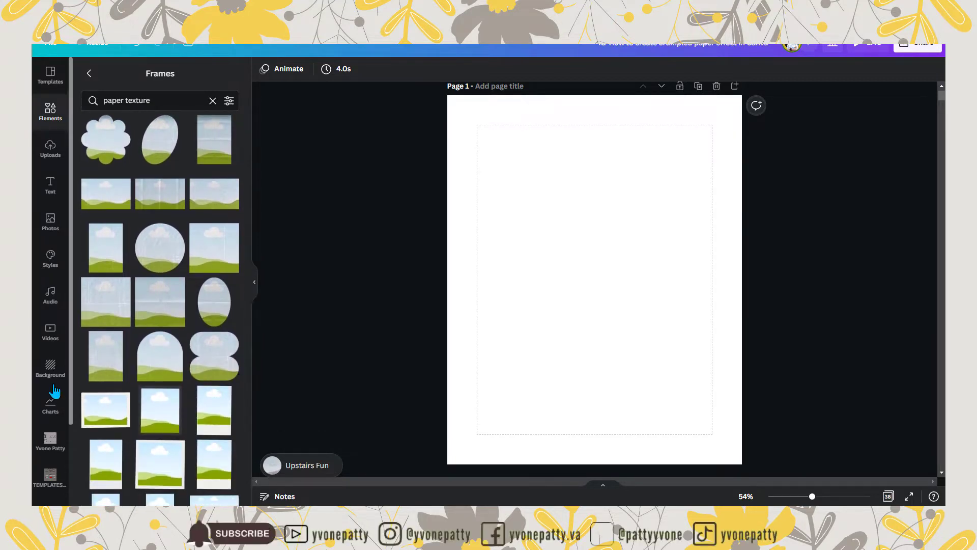
pyautogui.click(122, 341)
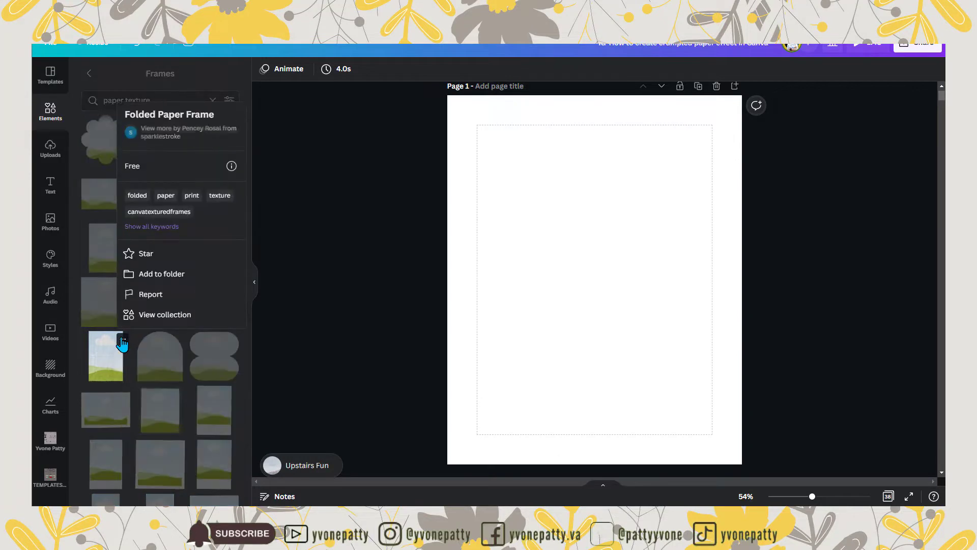
pyautogui.click(108, 355)
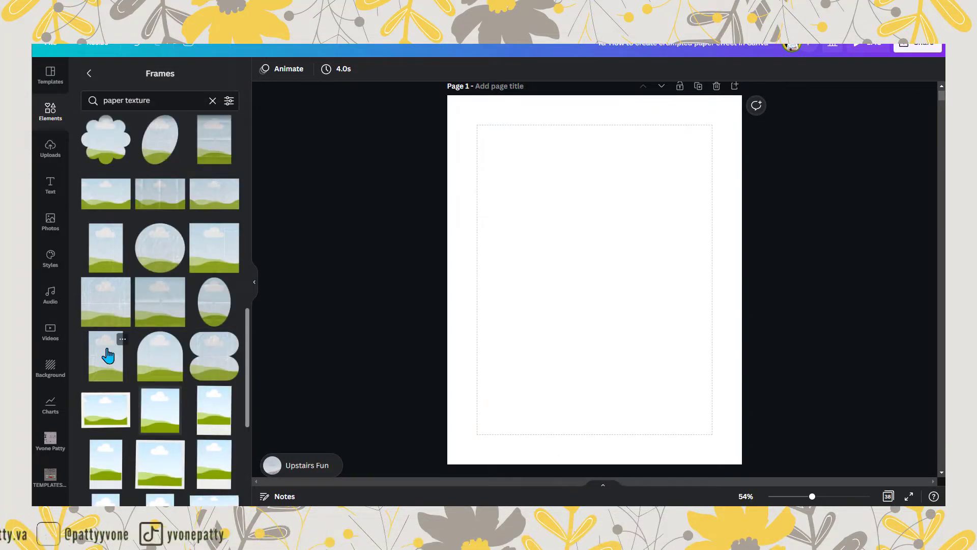
pyautogui.click(108, 355)
pyautogui.click(256, 283)
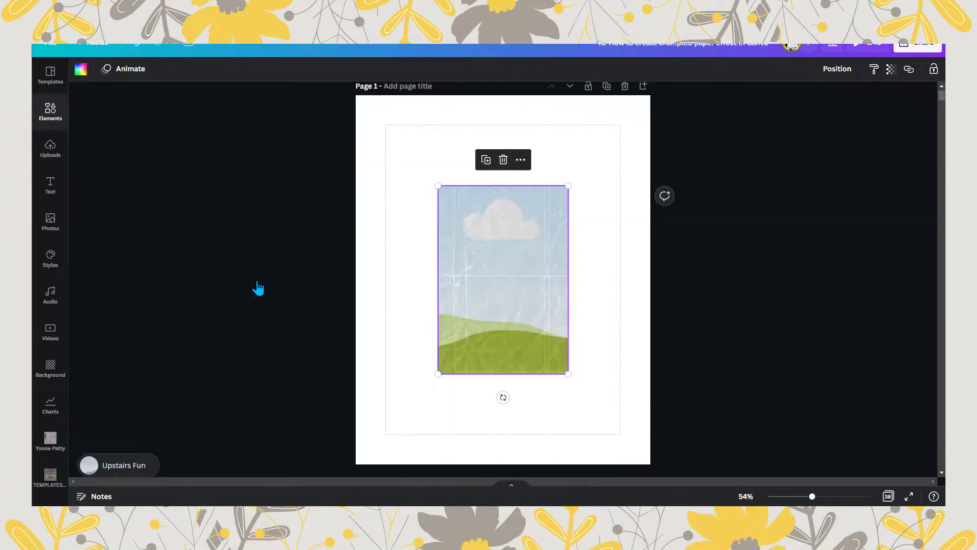
pyautogui.moveTo(518, 262); pyautogui.dragTo(434, 239)
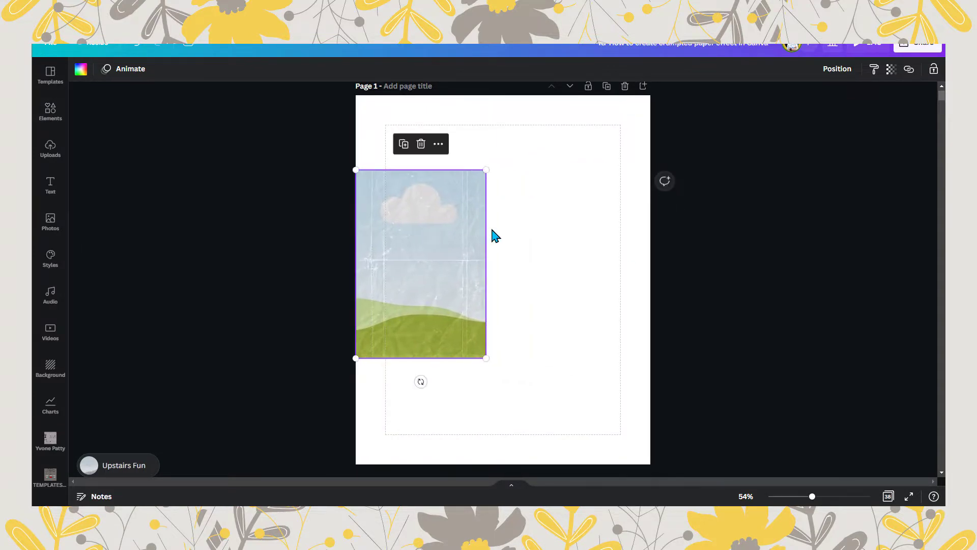
pyautogui.click(509, 236)
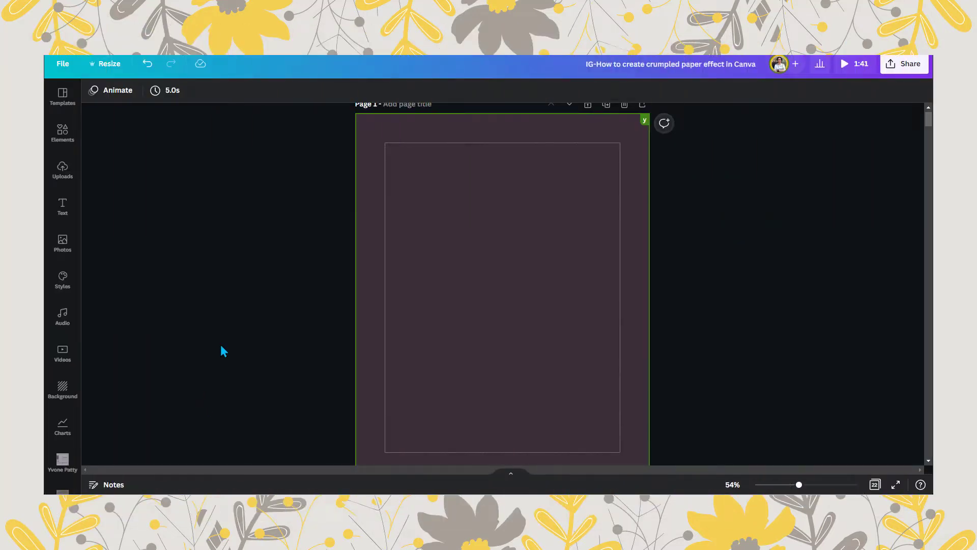
# - Search the photo library for "turban man"
pyautogui.click(63, 248)
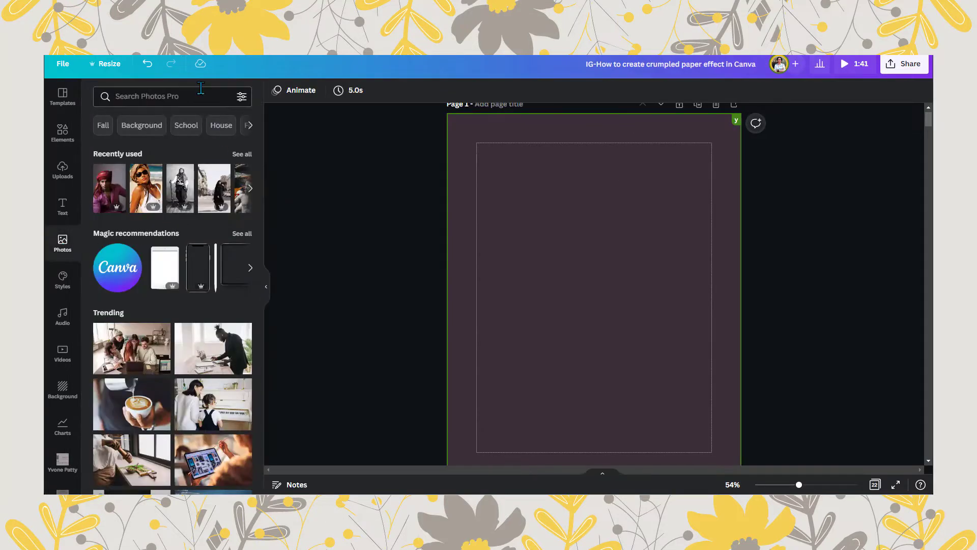
pyautogui.write('tur')
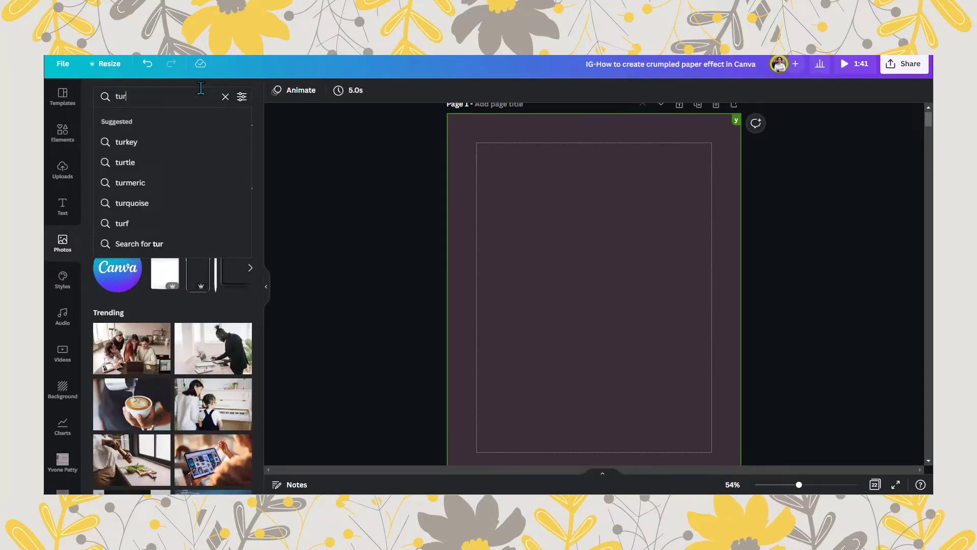
pyautogui.write('ban man')
pyautogui.press('Return')
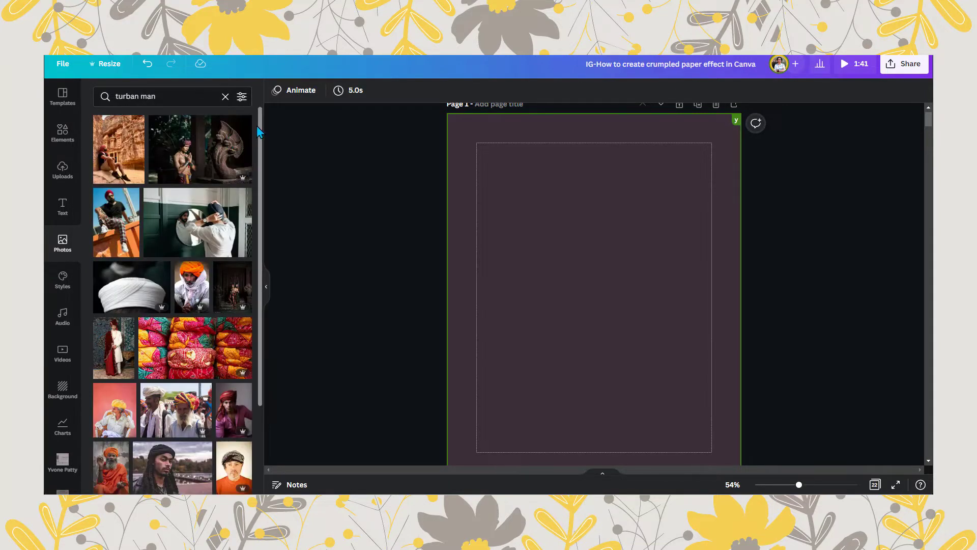
# - Add the photo "The Turban Man from Village", showing a man in a red turban and purple shirt, to the page
pyautogui.moveTo(262, 121); pyautogui.dragTo(263, 230)
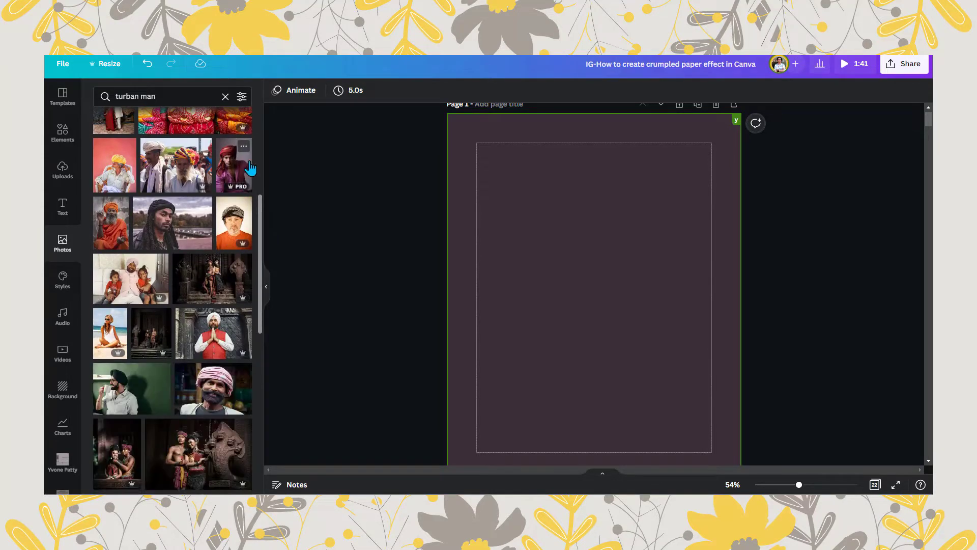
pyautogui.click(244, 149)
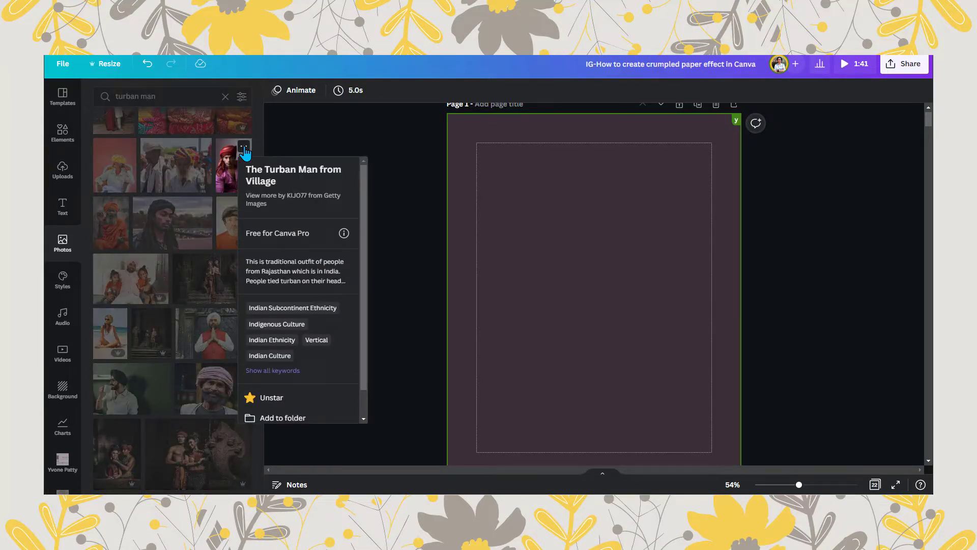
pyautogui.click(313, 136)
pyautogui.click(233, 165)
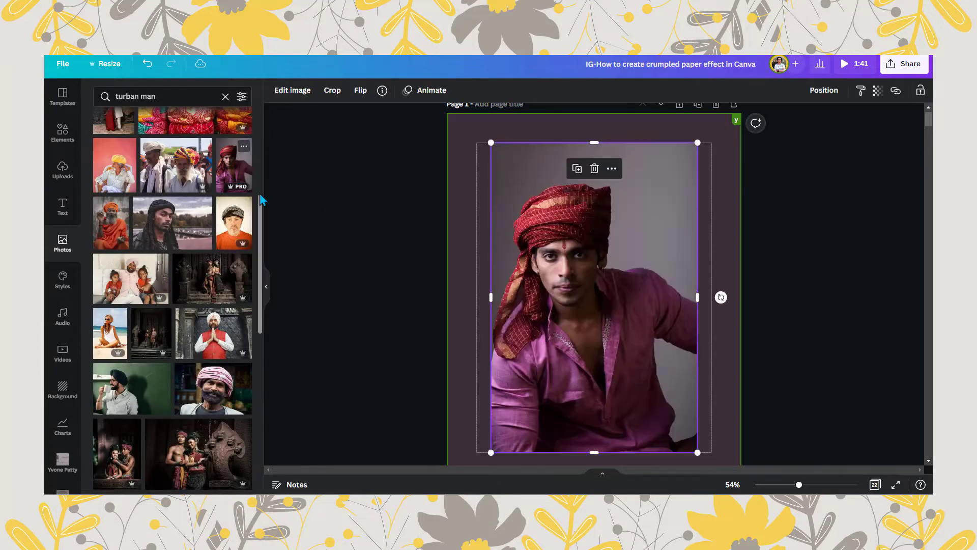
pyautogui.click(265, 287)
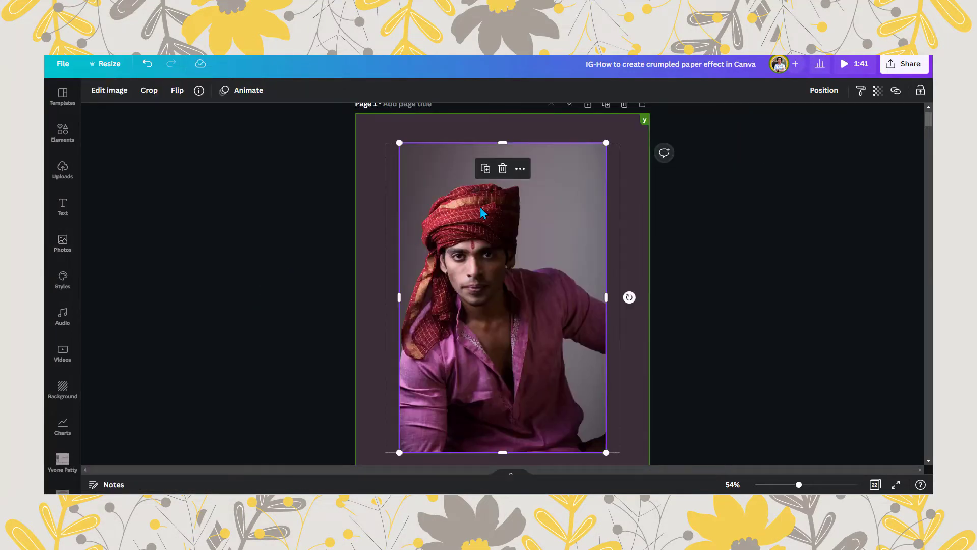
# - Shrink the turban man photo, duplicate it, and place the copy against the page's right edge
pyautogui.moveTo(413, 171); pyautogui.dragTo(436, 194)
pyautogui.rightClick(462, 224)
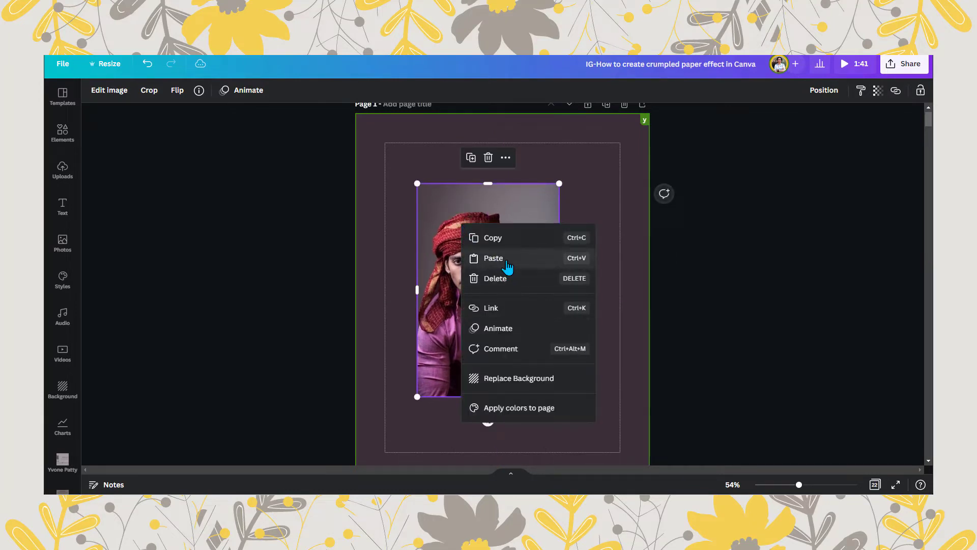
pyautogui.click(467, 164)
pyautogui.moveTo(541, 246); pyautogui.dragTo(585, 264)
# - Replace the page background with the original turban man photo, keeping the smaller copy on top
pyautogui.click(436, 262)
pyautogui.rightClick(442, 260)
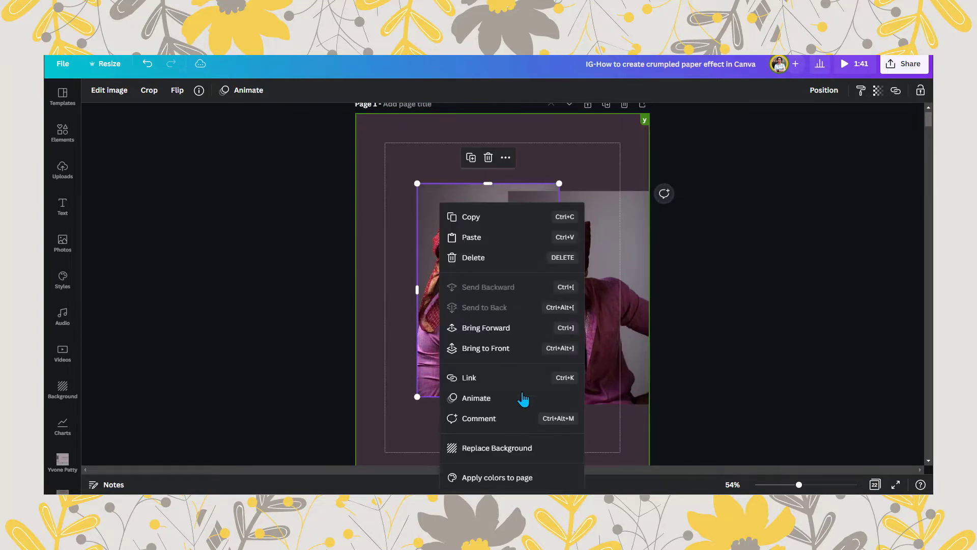
pyautogui.click(487, 448)
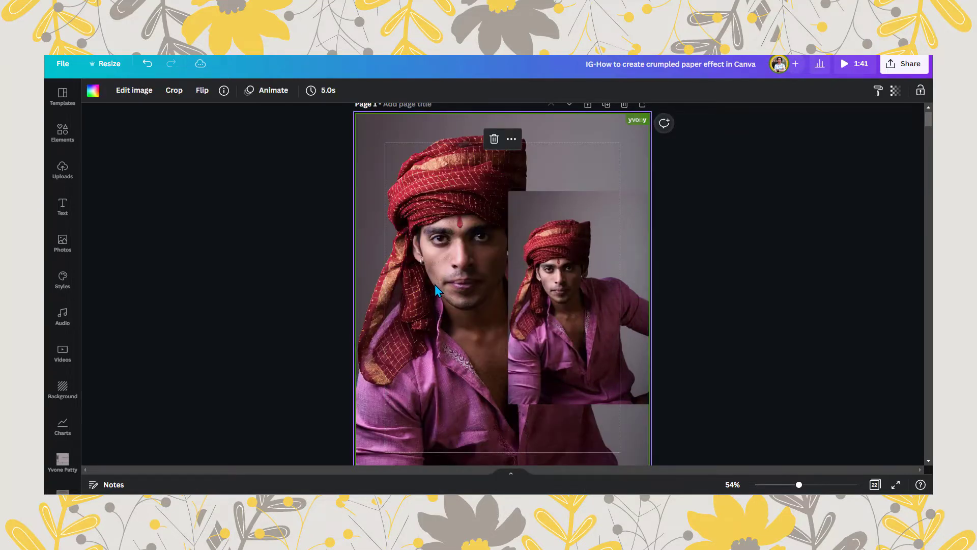
pyautogui.click(612, 277)
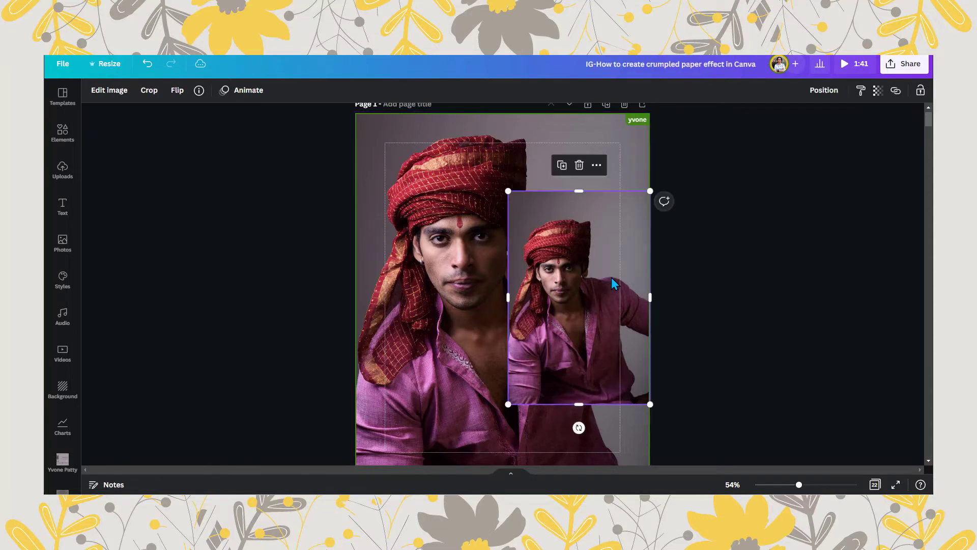
pyautogui.click(773, 385)
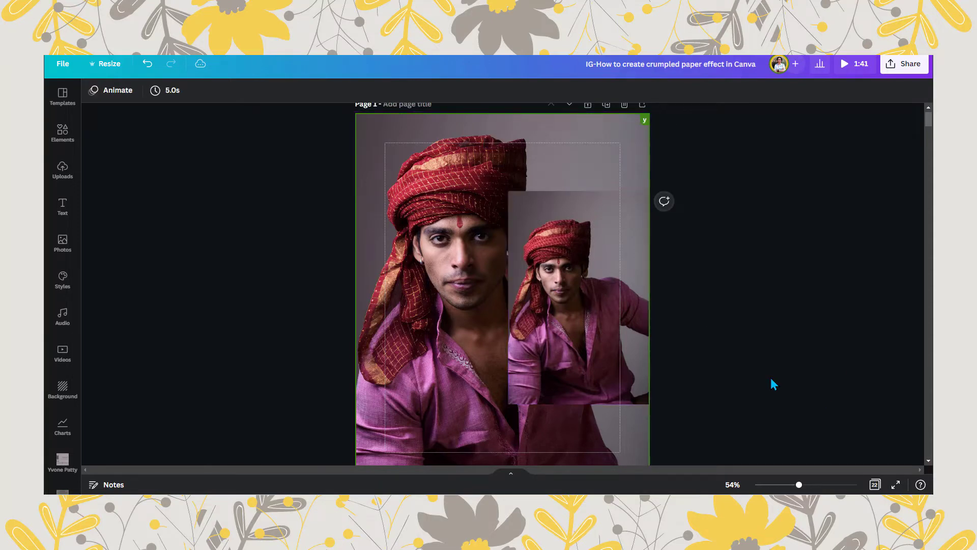
# - Find the Frames collection in Elements and search it for "folded paper frame"
pyautogui.click(63, 133)
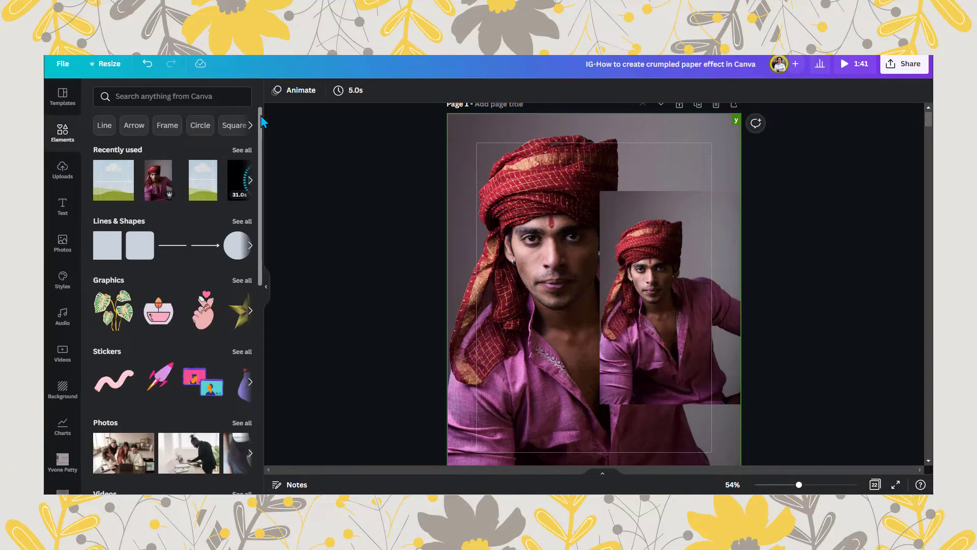
pyautogui.moveTo(261, 117); pyautogui.dragTo(288, 325)
pyautogui.scroll(-1, 250, 316)
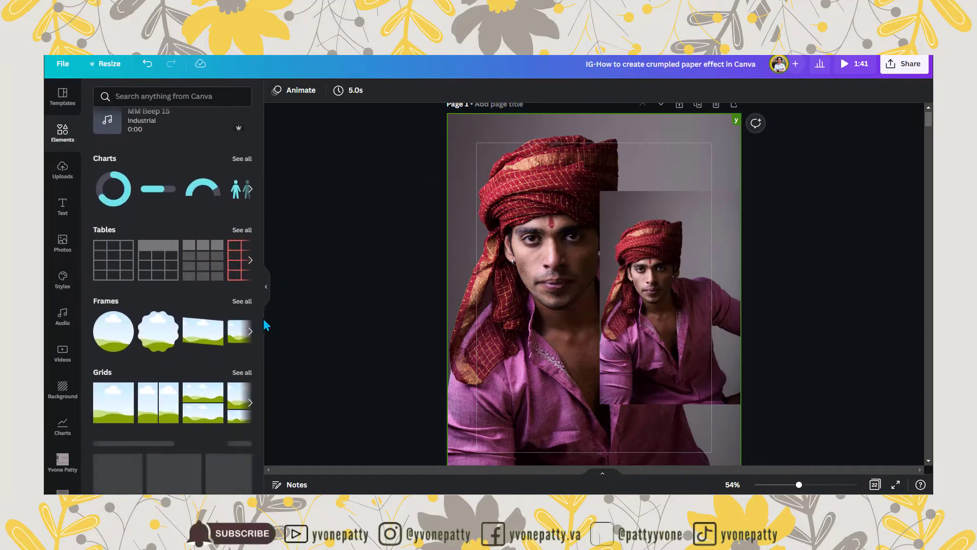
pyautogui.click(243, 302)
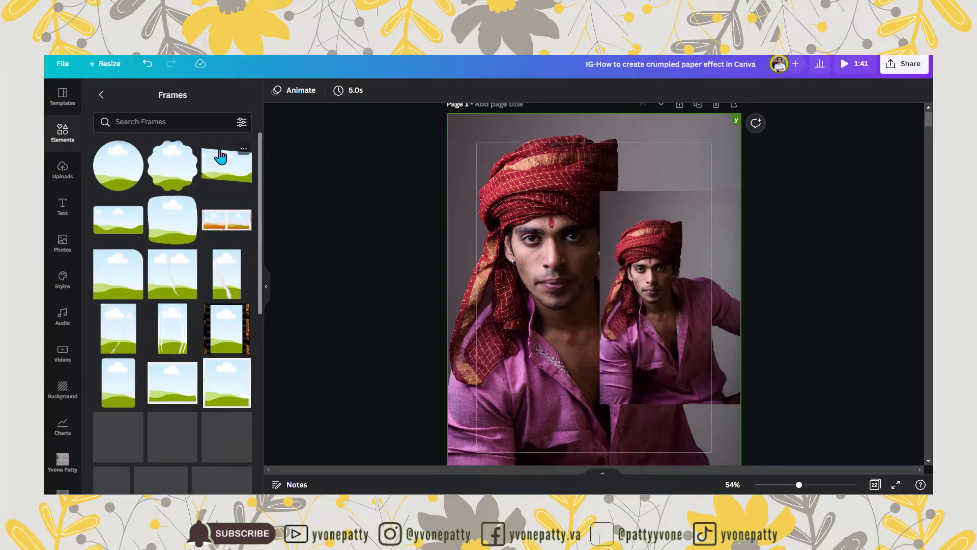
pyautogui.click(172, 121)
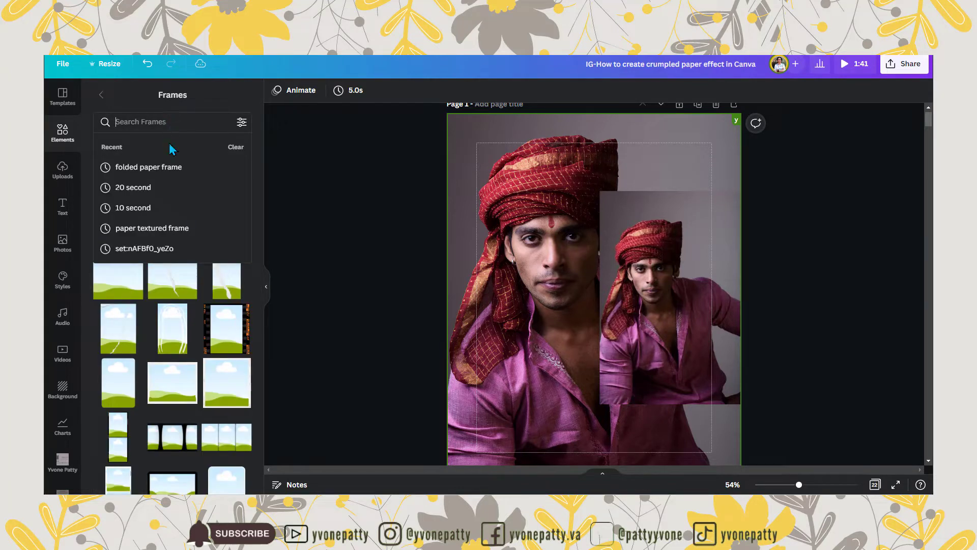
pyautogui.click(170, 168)
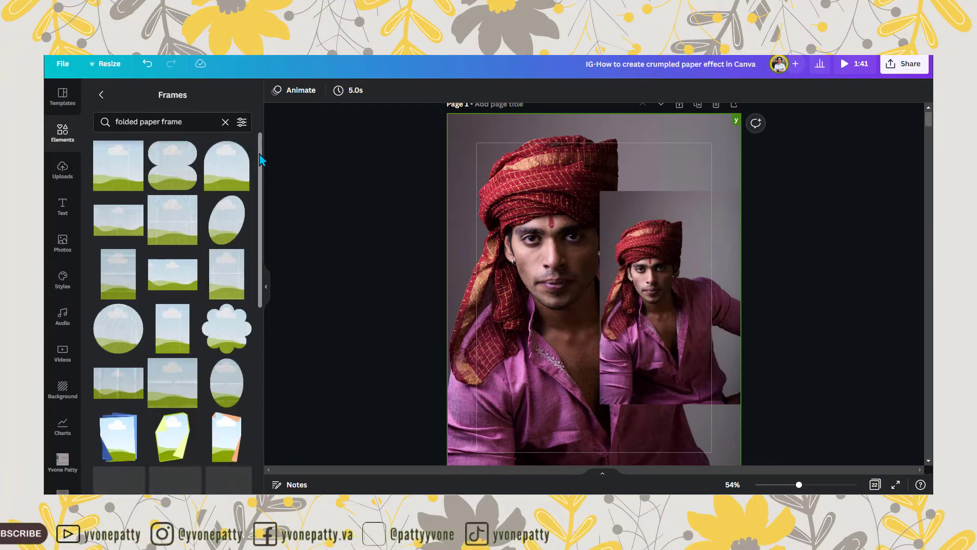
# - Add the square Folded Paper Frame on top of the photos on the page
pyautogui.moveTo(261, 159); pyautogui.dragTo(269, 131)
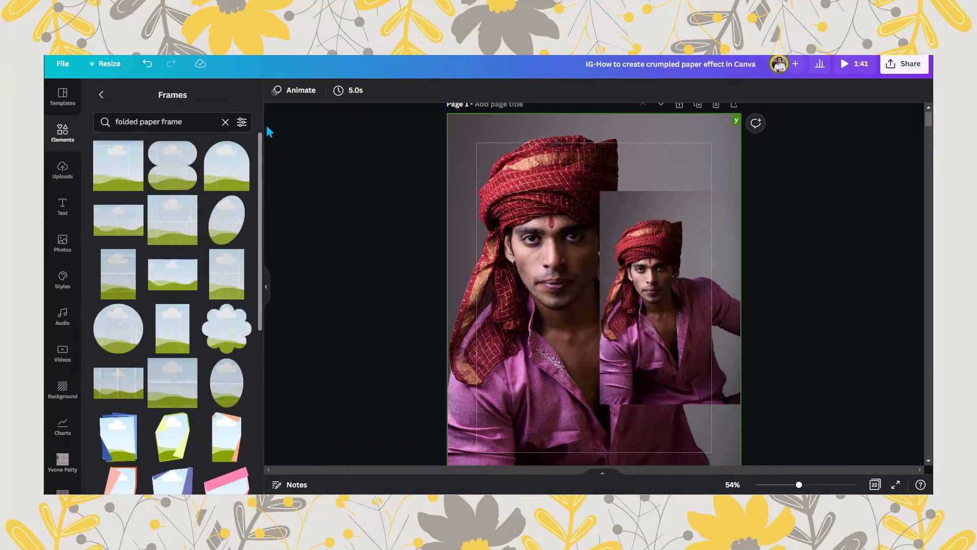
pyautogui.click(190, 205)
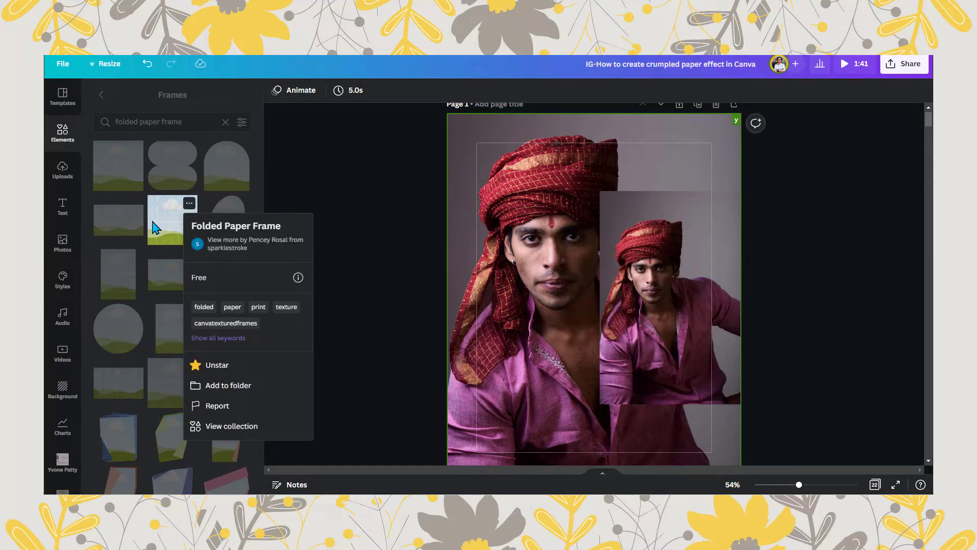
pyautogui.click(164, 219)
pyautogui.click(163, 218)
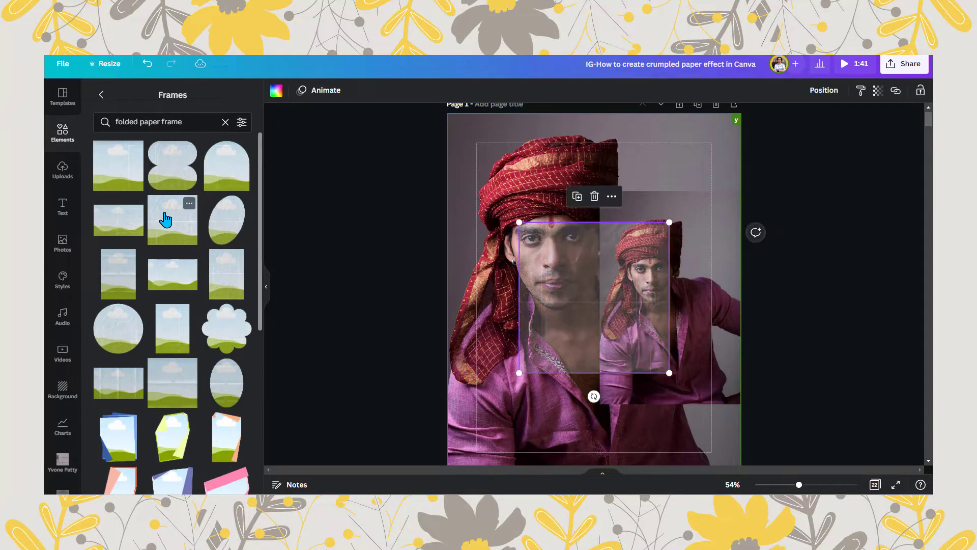
pyautogui.click(267, 294)
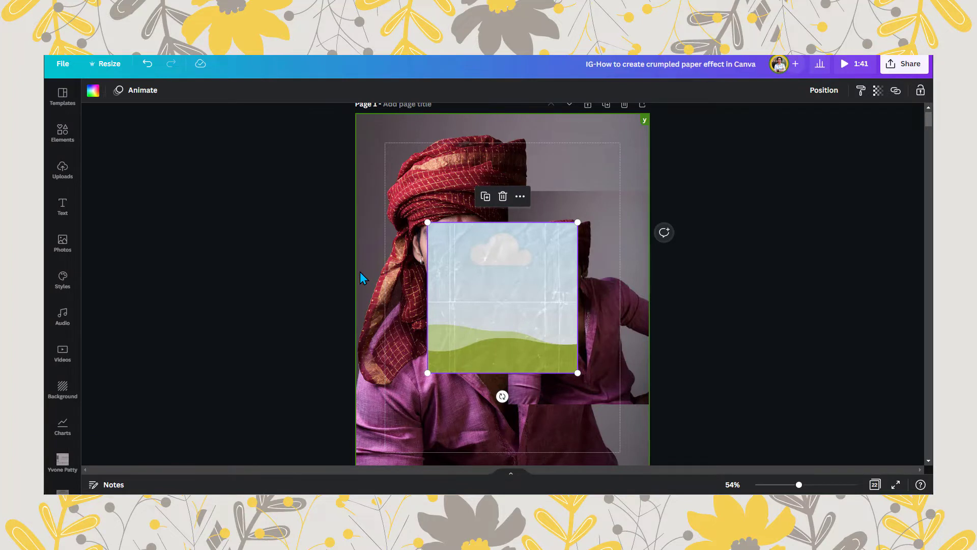
# - Enlarge the Folded Paper Frame to span the page's margin width and align it to the middle of the page
pyautogui.moveTo(428, 222); pyautogui.dragTo(396, 170)
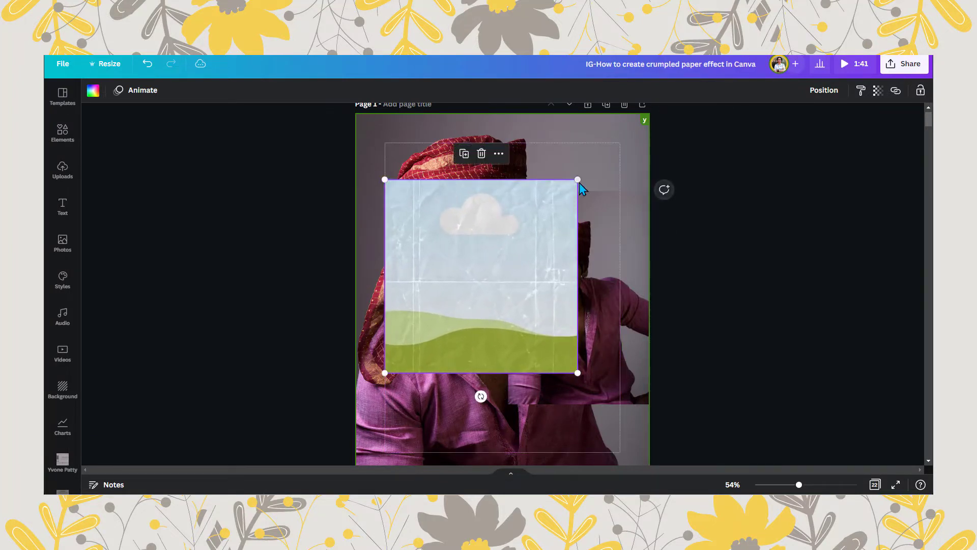
pyautogui.moveTo(579, 180); pyautogui.dragTo(631, 148)
pyautogui.click(834, 100)
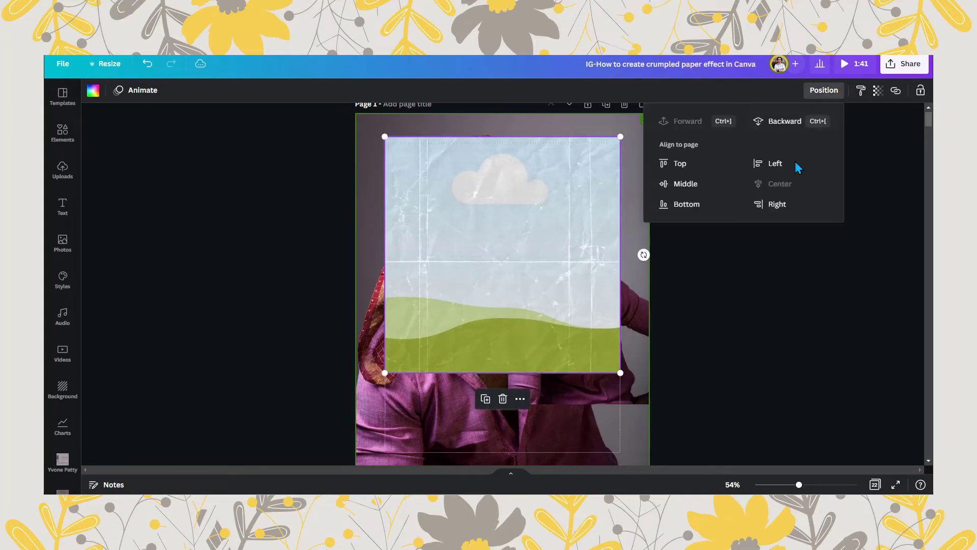
pyautogui.click(686, 185)
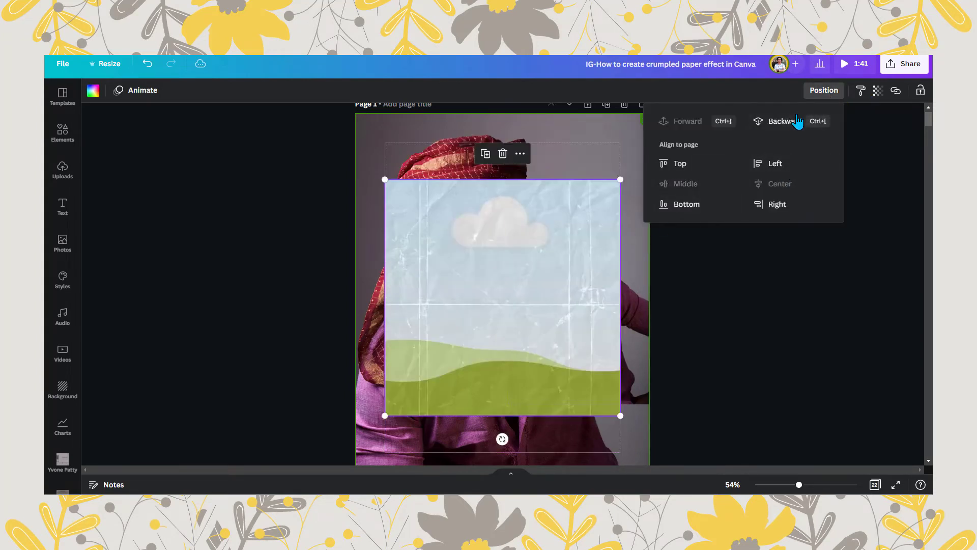
# - Send the frame one layer backward, behind the smaller turban man photo, and fill the frame with that photo
pyautogui.click(757, 121)
pyautogui.click(698, 261)
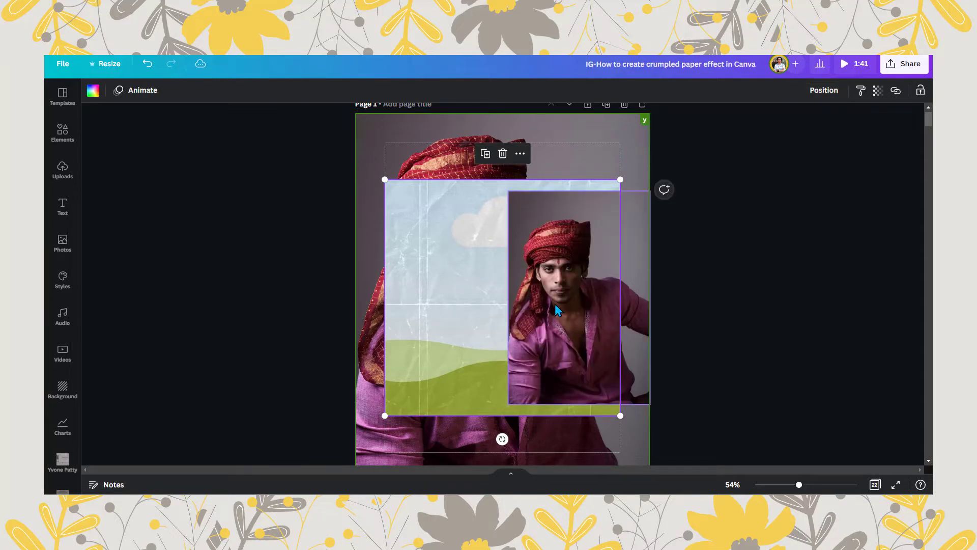
pyautogui.click(555, 304)
pyautogui.moveTo(571, 297); pyautogui.dragTo(448, 277)
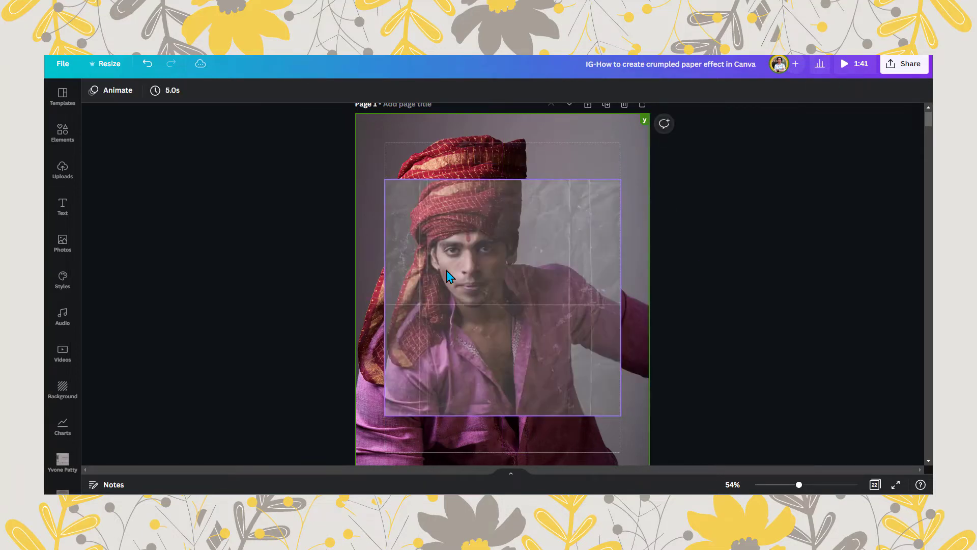
pyautogui.click(638, 278)
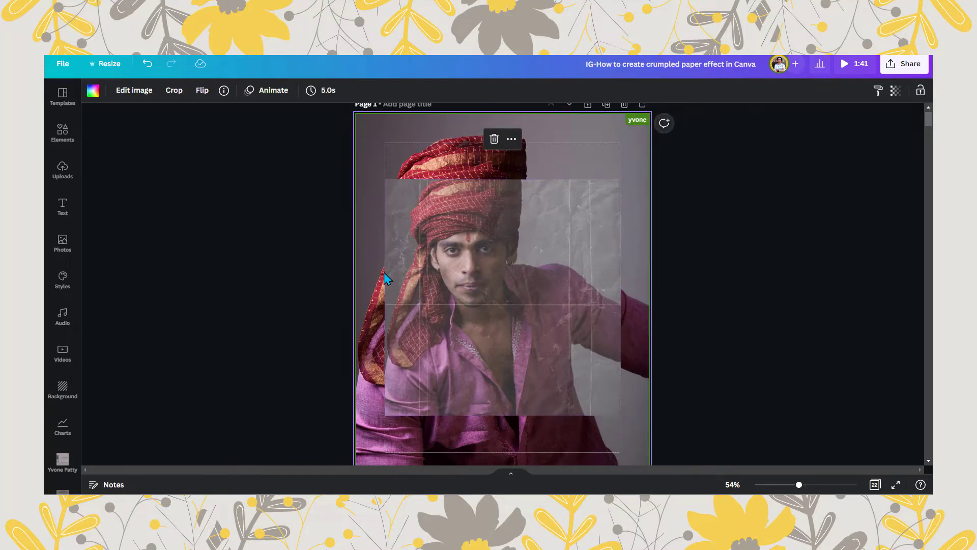
# - Try to crop the framed photo by scaling it to the full page width and lining it up with the background photo
pyautogui.click(486, 252)
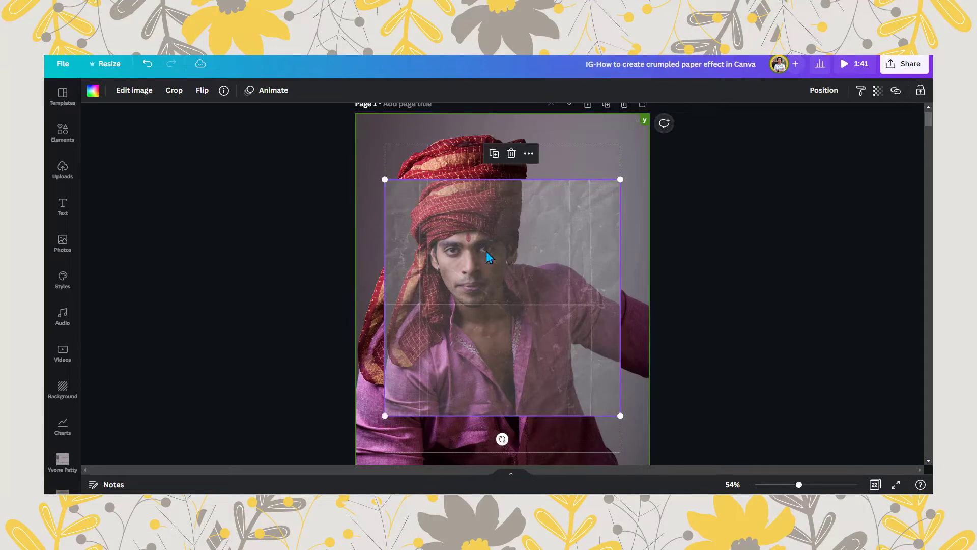
pyautogui.click(172, 91)
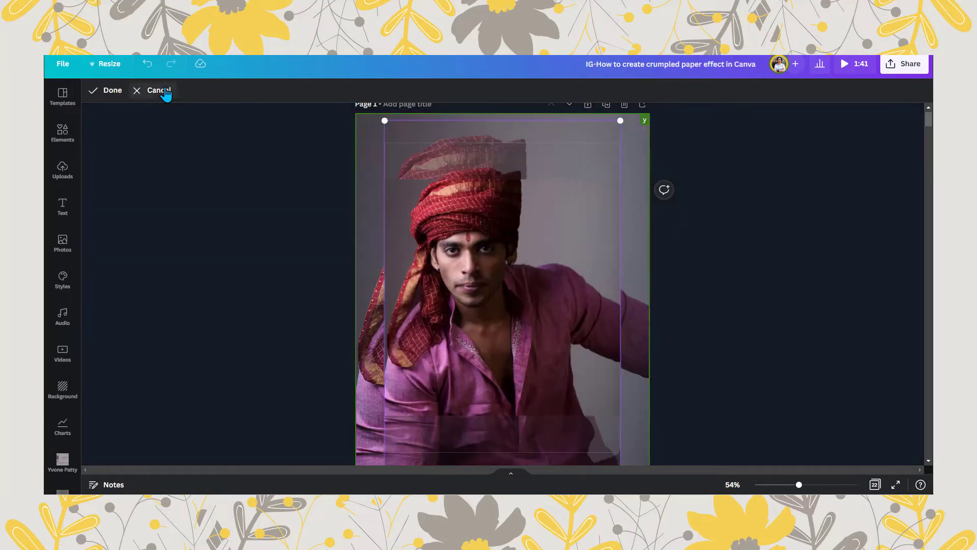
pyautogui.moveTo(384, 119); pyautogui.dragTo(356, 103)
pyautogui.moveTo(578, 155); pyautogui.dragTo(579, 205)
pyautogui.moveTo(624, 126); pyautogui.dragTo(657, 84)
pyautogui.moveTo(572, 283); pyautogui.dragTo(573, 309)
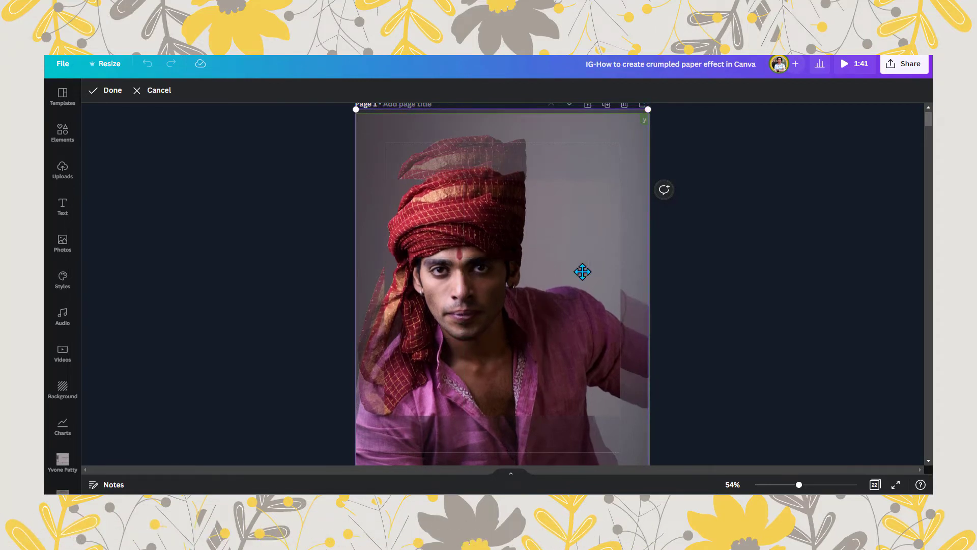
pyautogui.moveTo(583, 270); pyautogui.dragTo(582, 233)
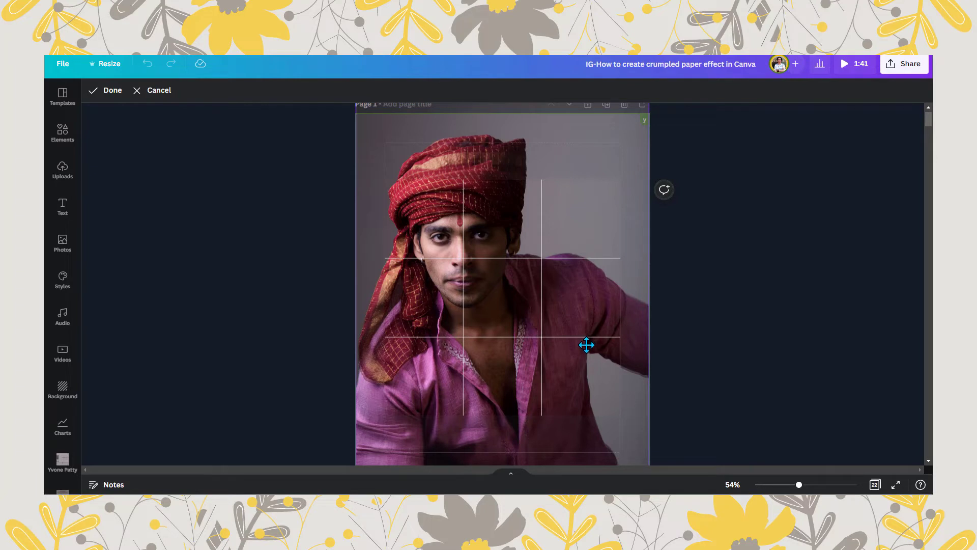
pyautogui.moveTo(587, 347); pyautogui.dragTo(585, 350)
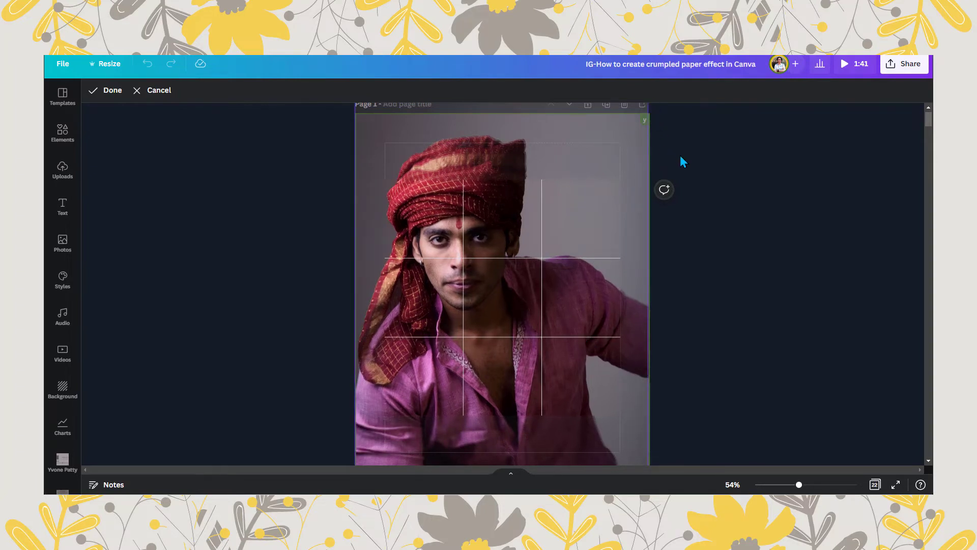
pyautogui.scroll(-1, 681, 158)
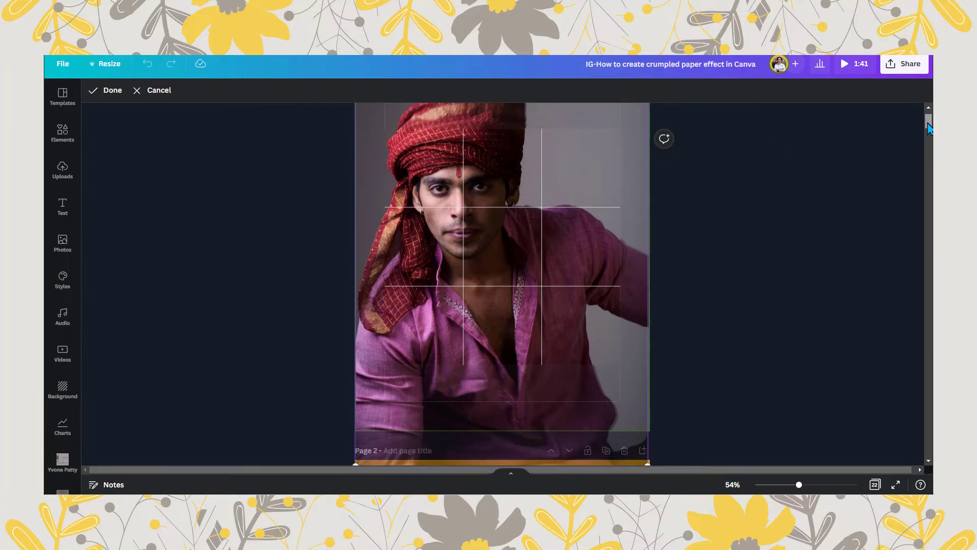
pyautogui.click(569, 175)
pyautogui.scroll(1, 570, 174)
pyautogui.click(578, 214)
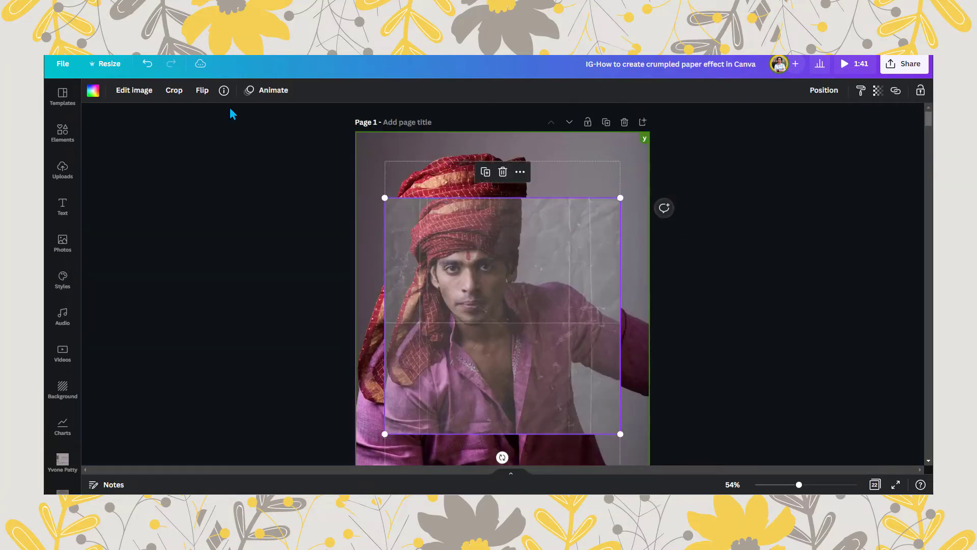
# - Recrop the photo inside the frame so it lines up with the background photo, and check the paper texture up close
pyautogui.click(174, 92)
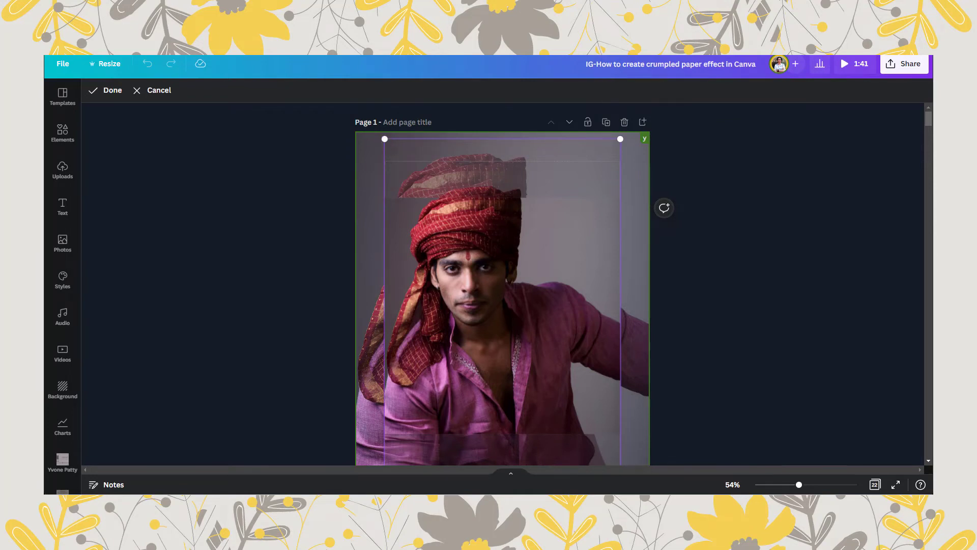
pyautogui.press('Escape')
pyautogui.scroll(-1, 503, 284)
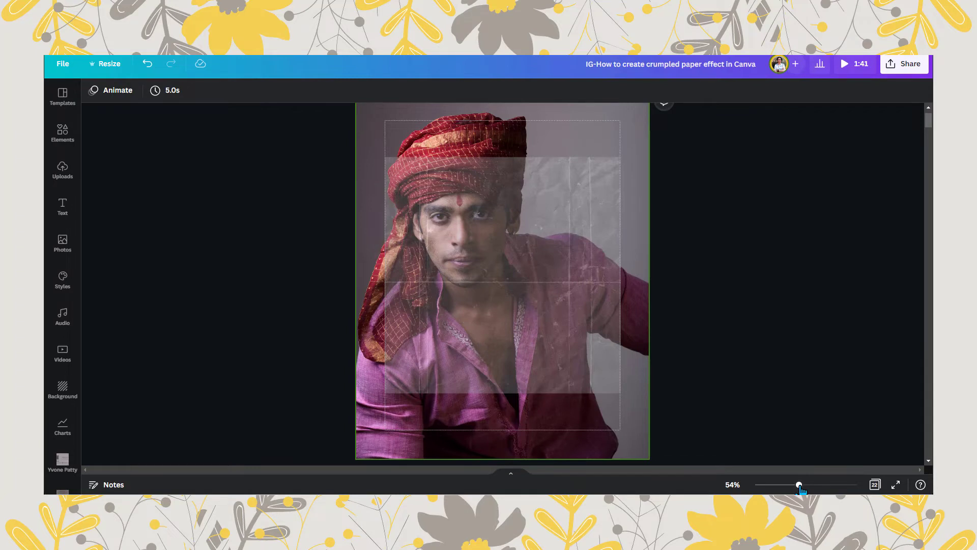
pyautogui.moveTo(799, 487); pyautogui.dragTo(822, 489)
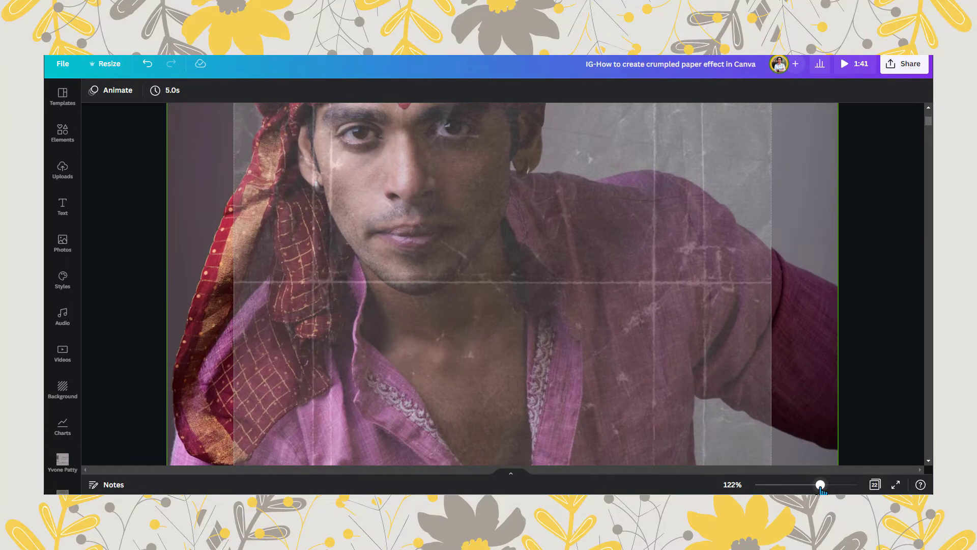
pyautogui.moveTo(822, 489); pyautogui.dragTo(805, 489)
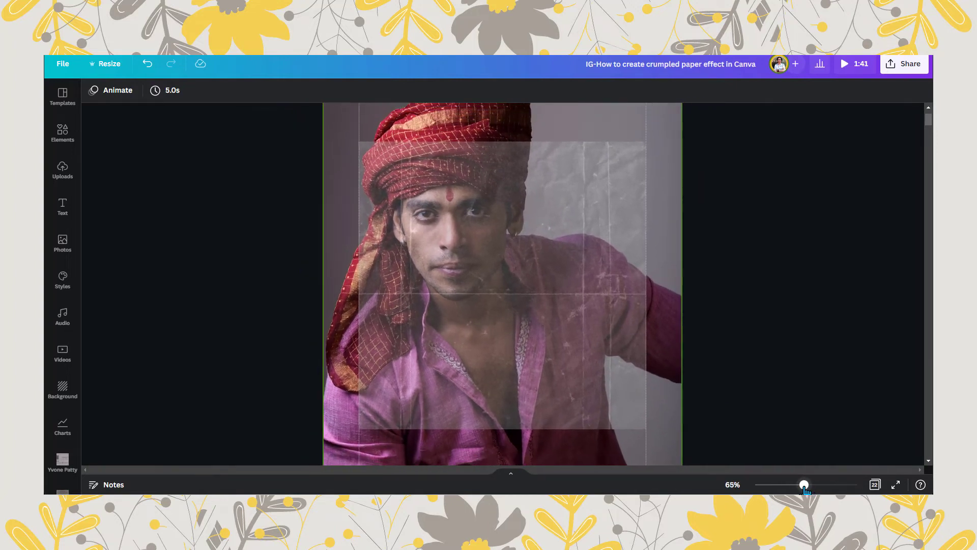